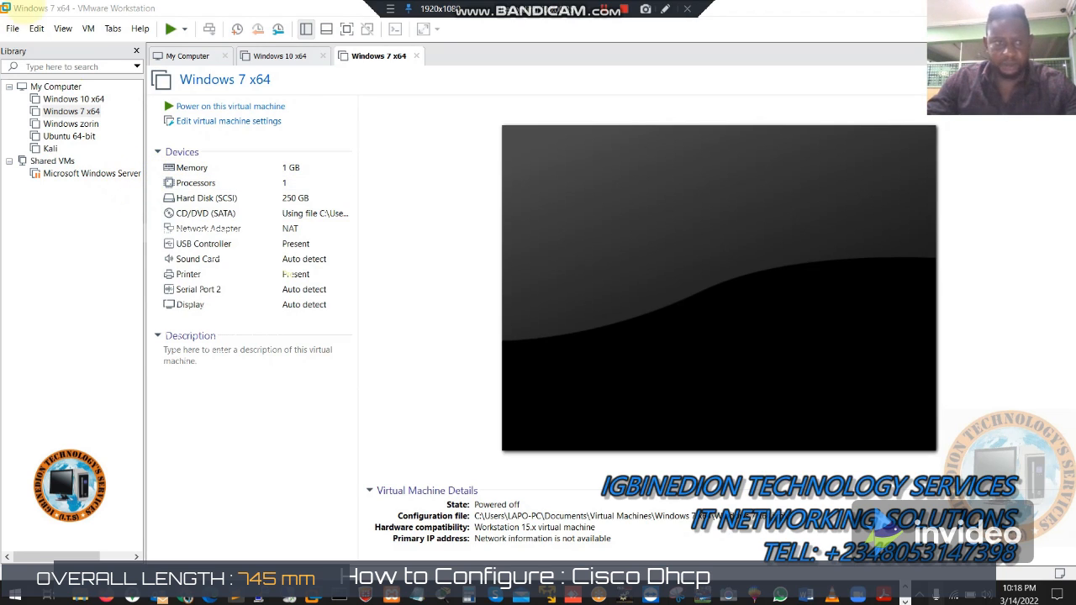
Step: Start a new virtual machine with the Custom (advanced) wizard and reach hardware compatibility
click(12, 28)
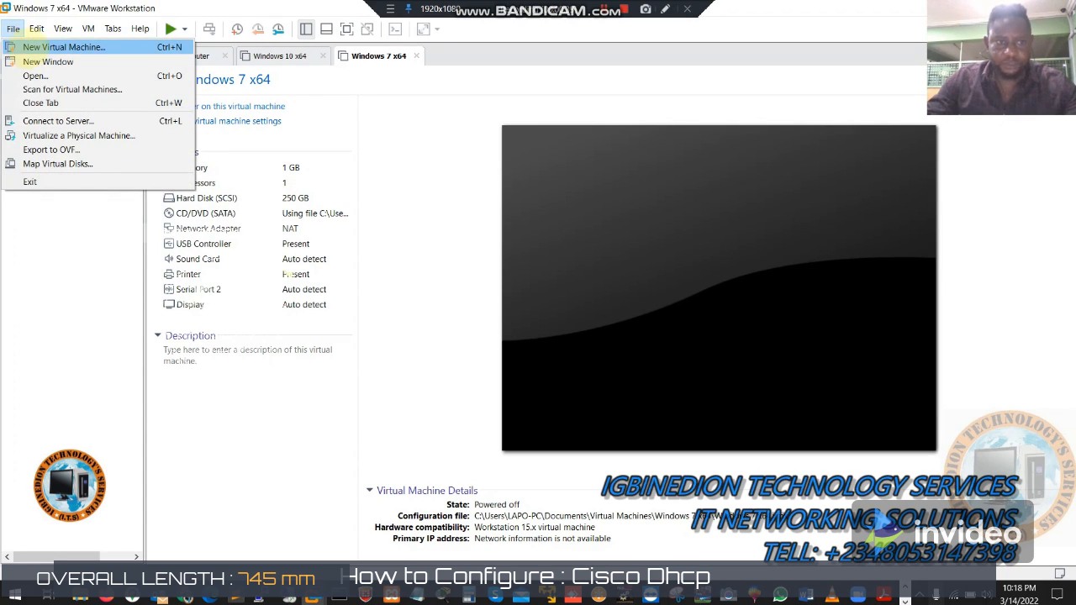
click(38, 48)
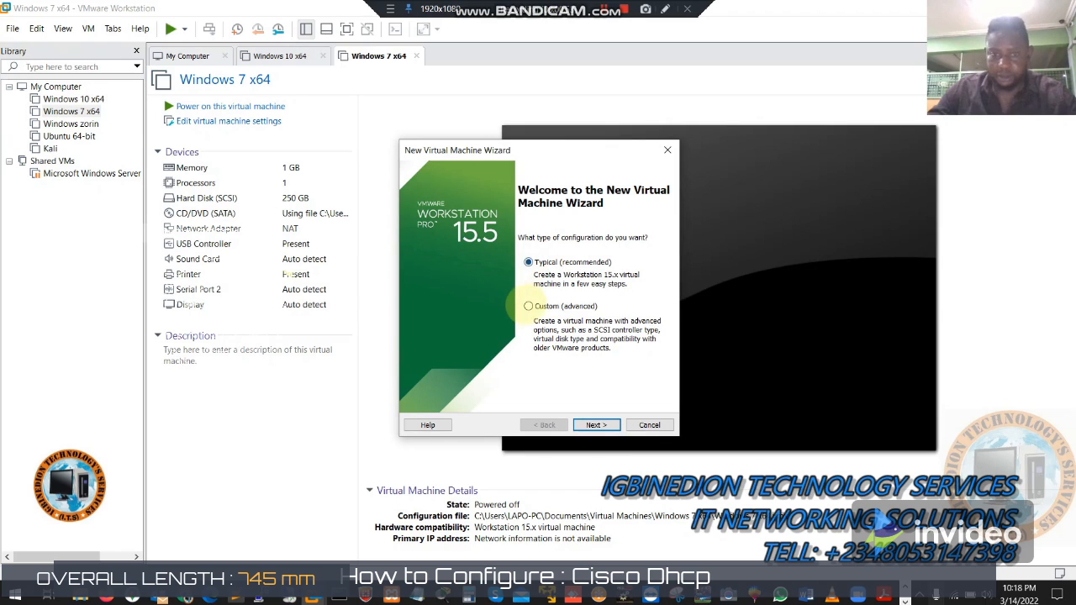
click(528, 306)
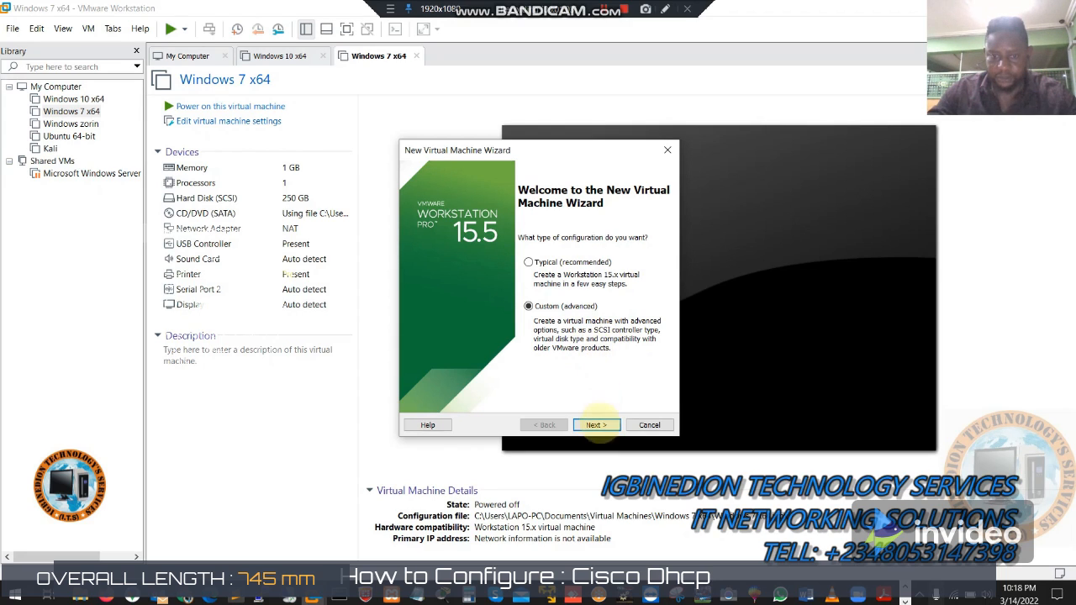
click(595, 424)
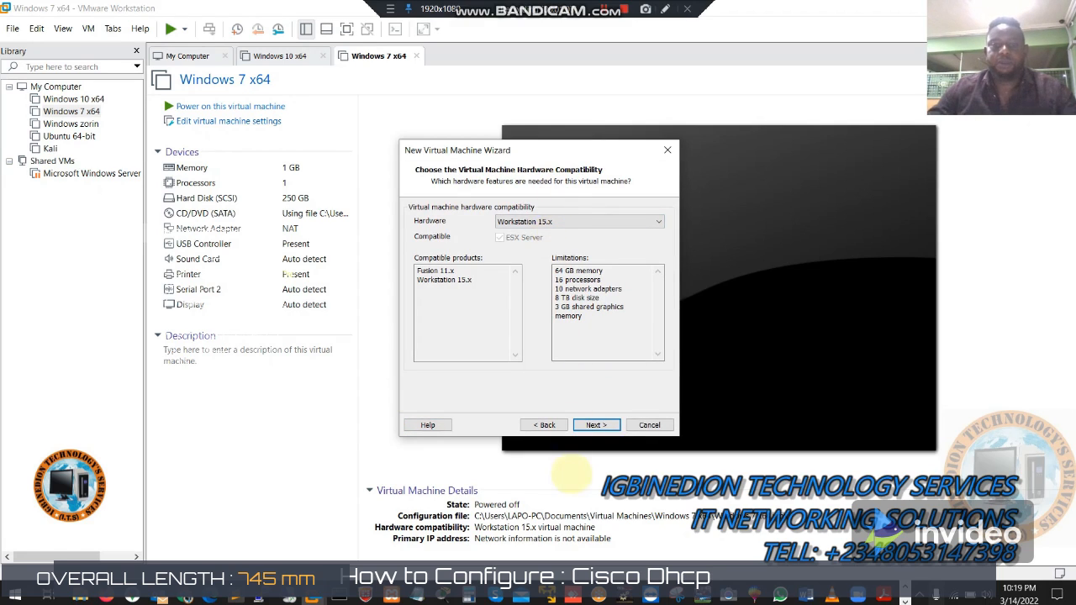
Step: Keep Workstation 15.x, install the OS later, and target Windows Server 2019 with UEFI firmware
click(597, 425)
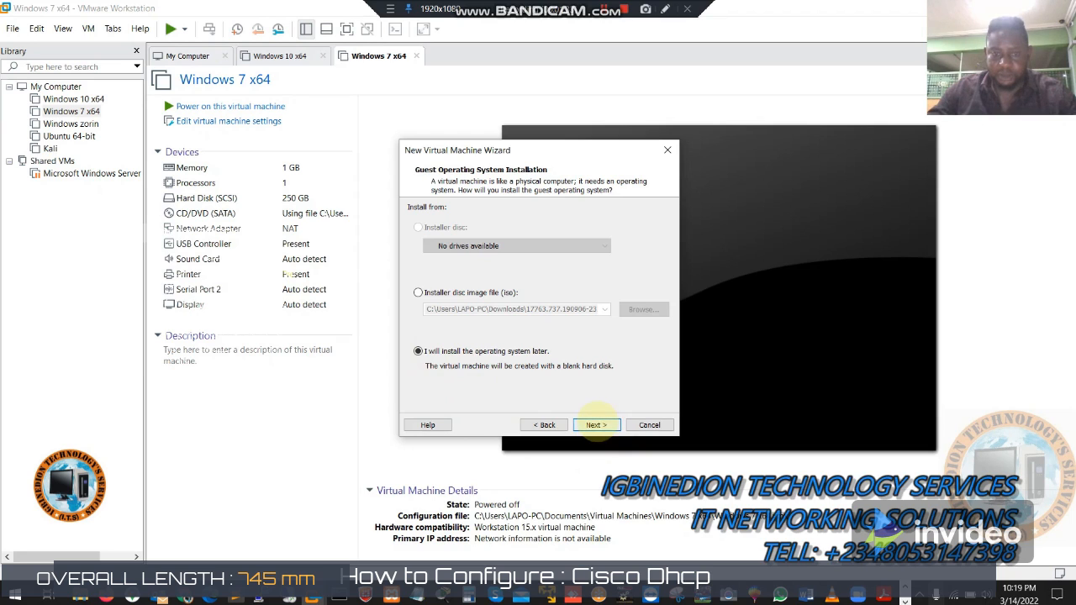
click(596, 424)
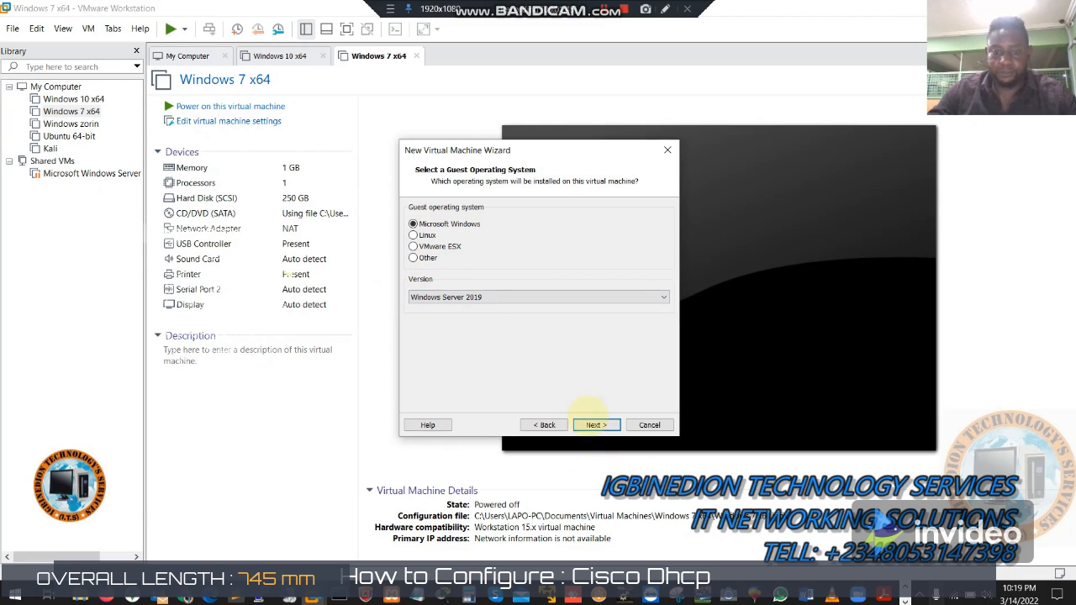
click(592, 423)
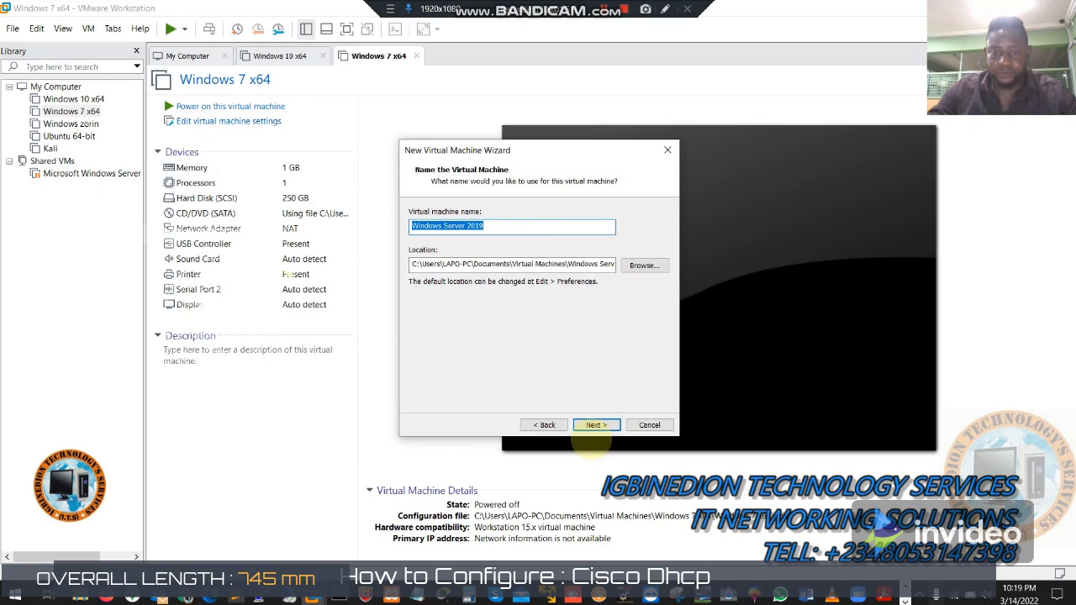
click(596, 425)
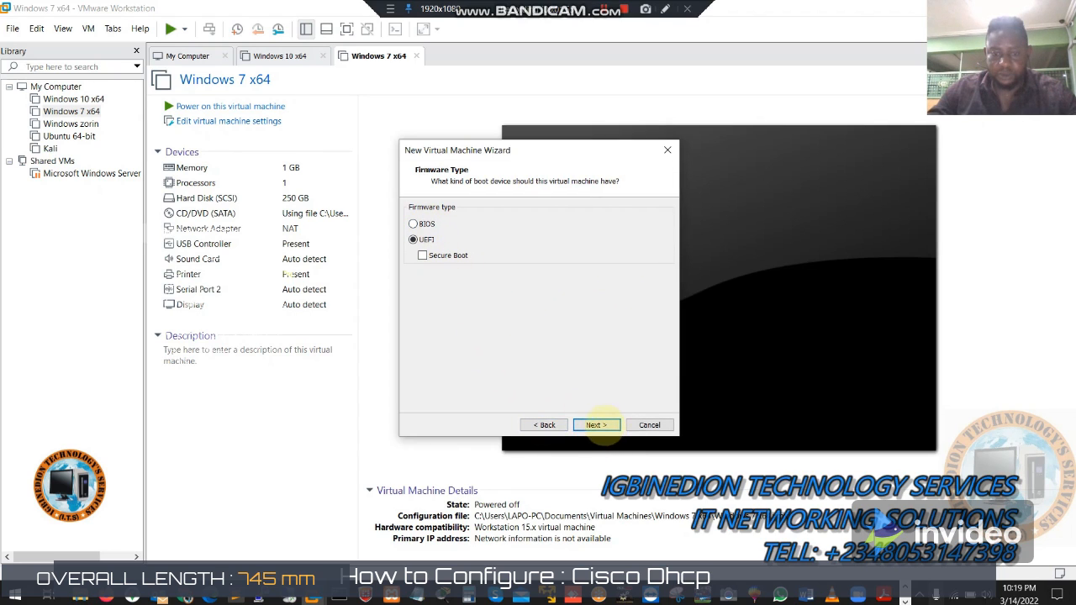
click(598, 425)
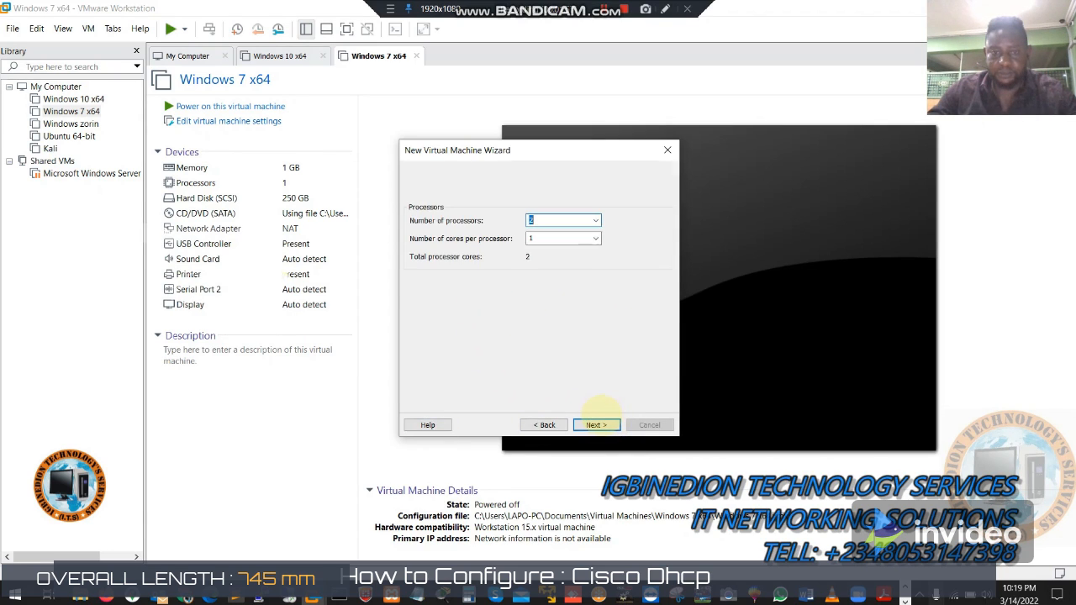
Step: Accept 2 processors, 2048 MB of memory and NAT networking
click(596, 425)
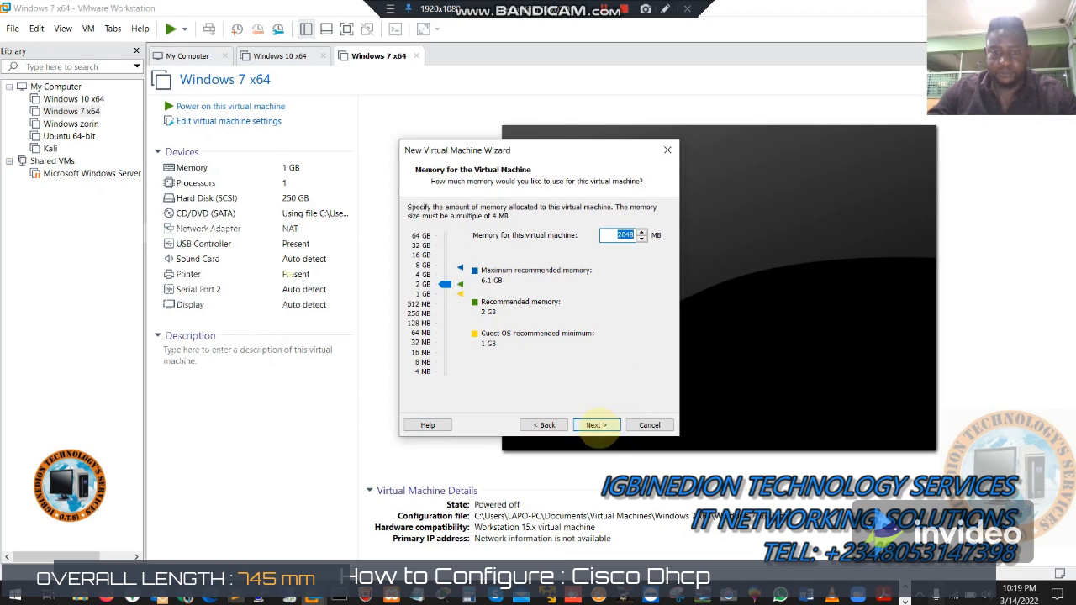
click(597, 425)
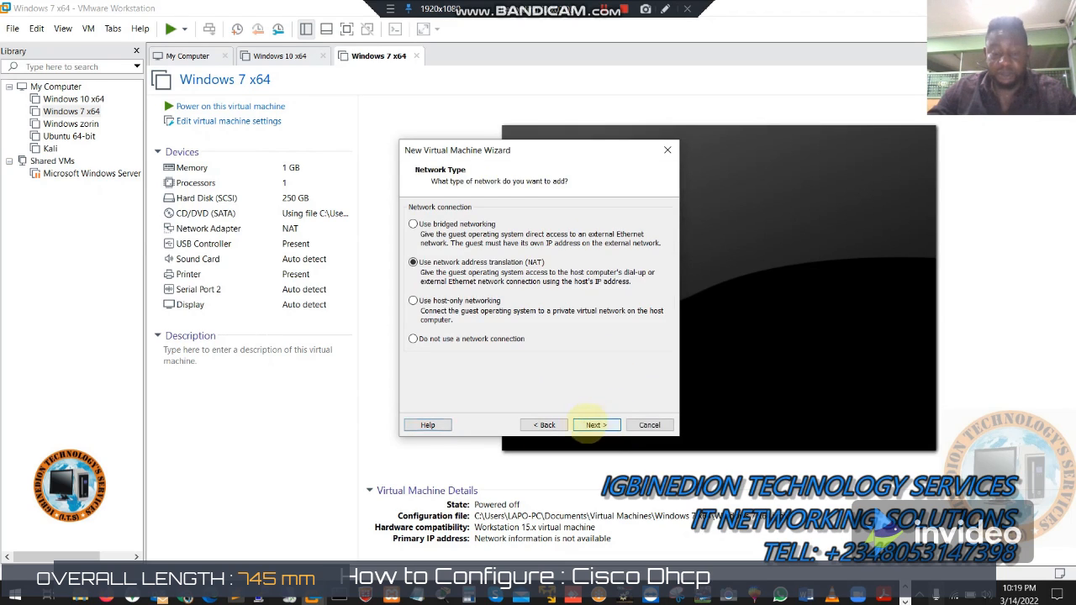
click(547, 425)
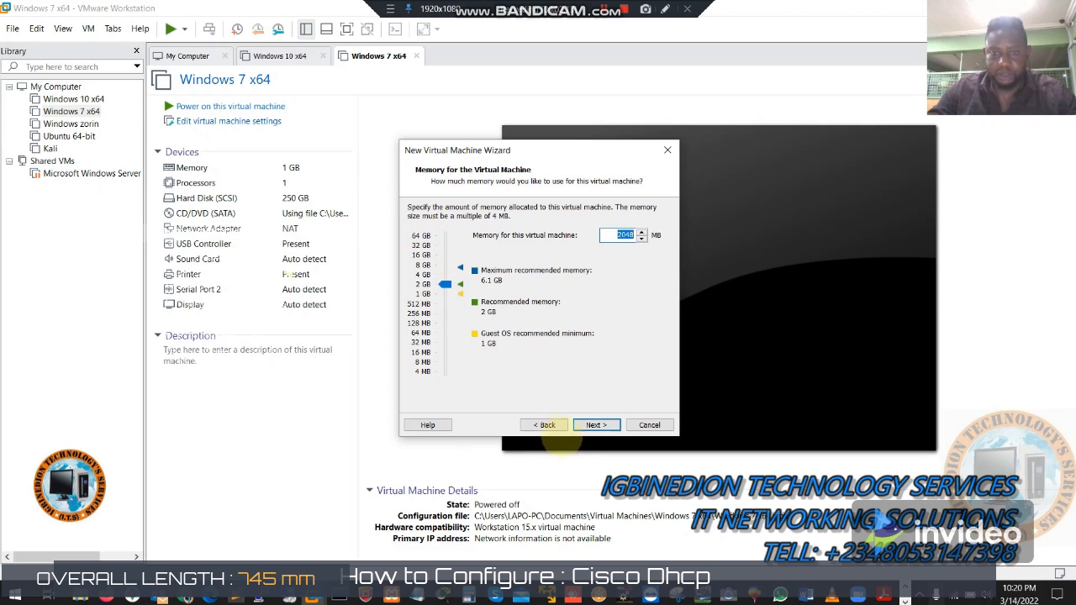
click(596, 425)
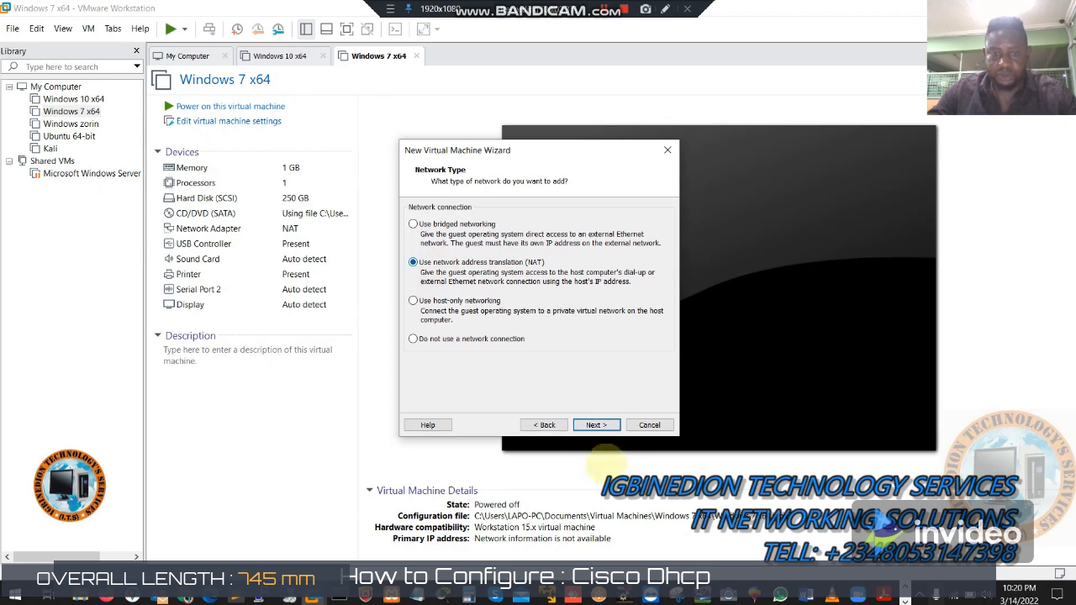
click(596, 425)
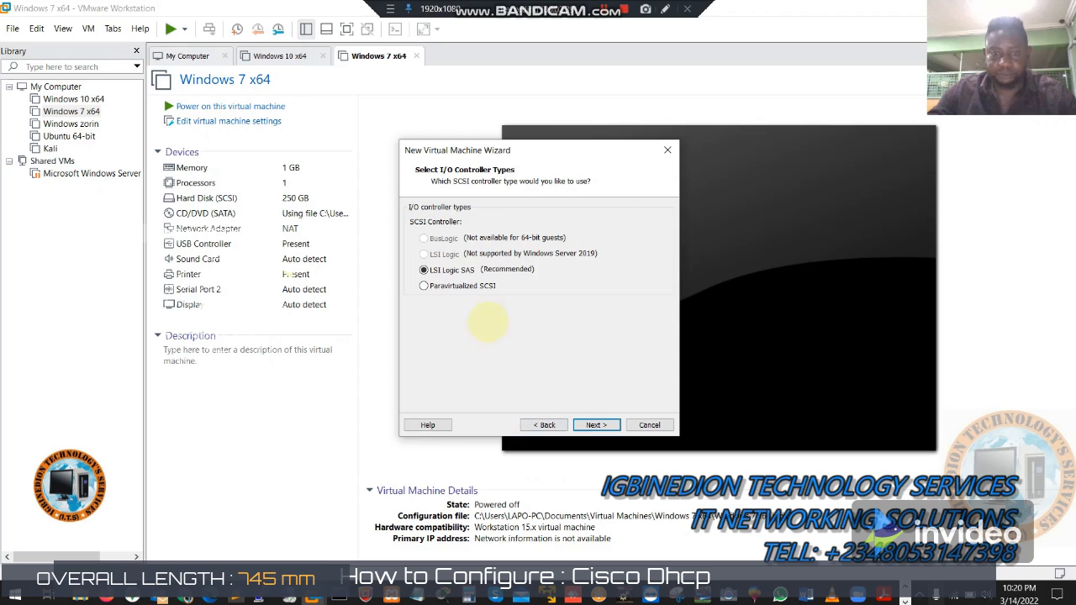
Step: Keep LSI Logic SAS and NVMe, create a new 60 GB disk, finish, and select the VM
click(593, 425)
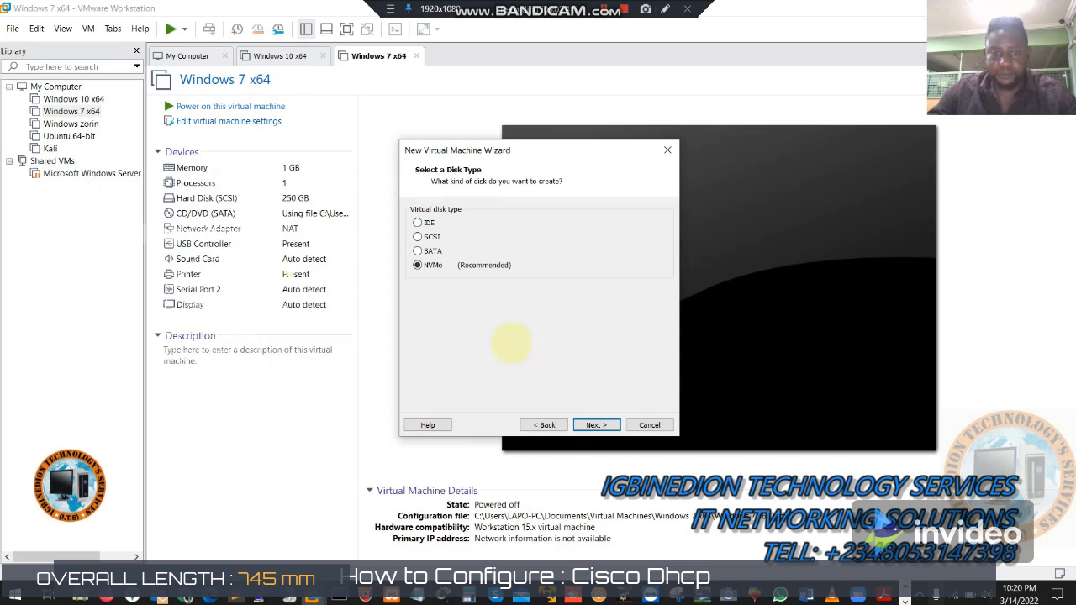
click(596, 425)
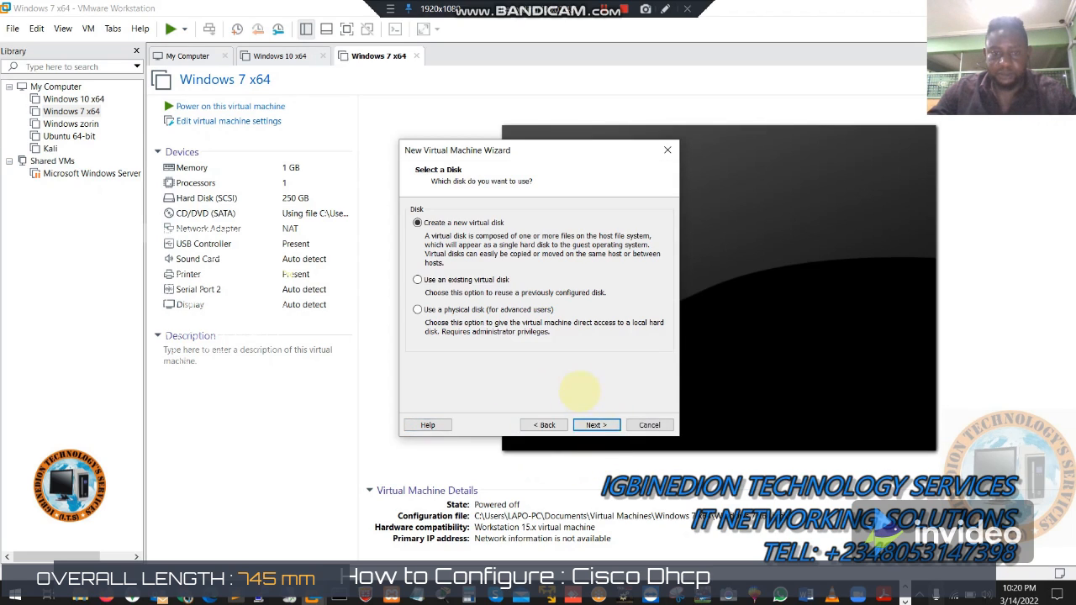
click(593, 424)
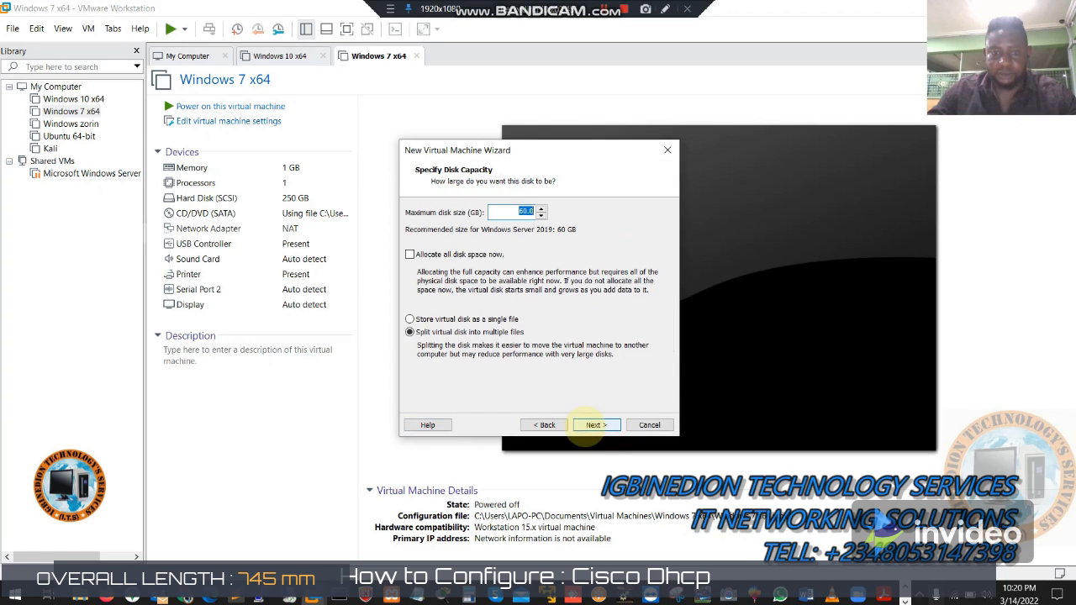
click(593, 425)
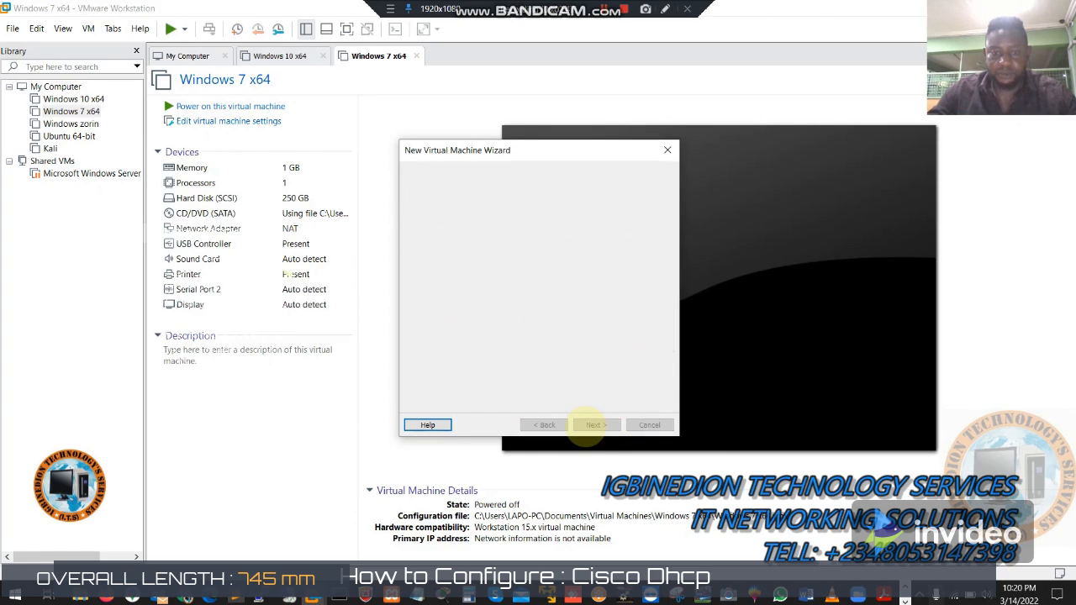
click(545, 425)
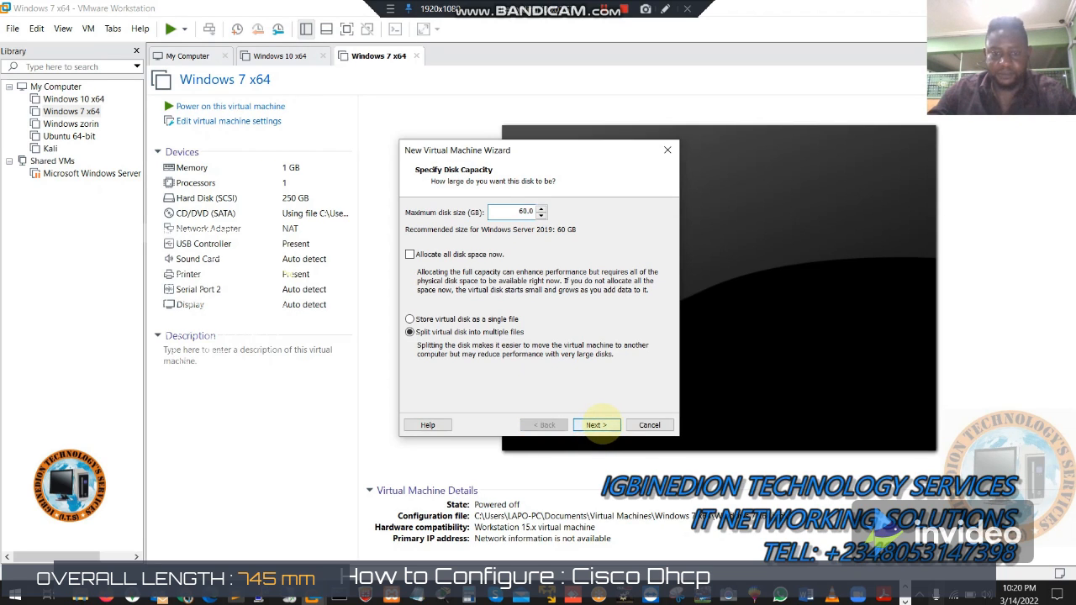
click(597, 425)
click(596, 425)
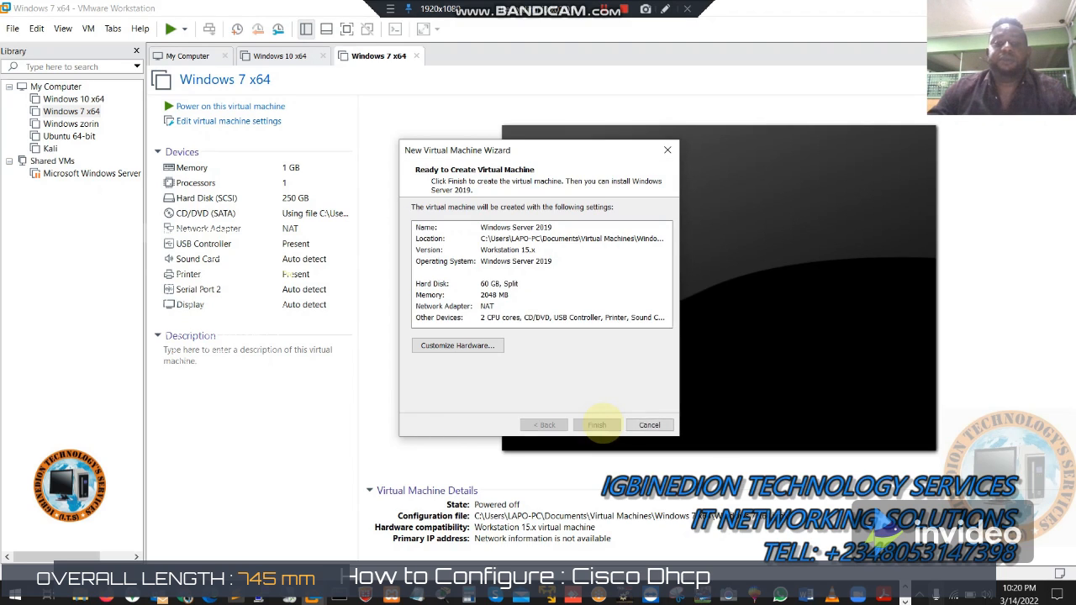
click(599, 425)
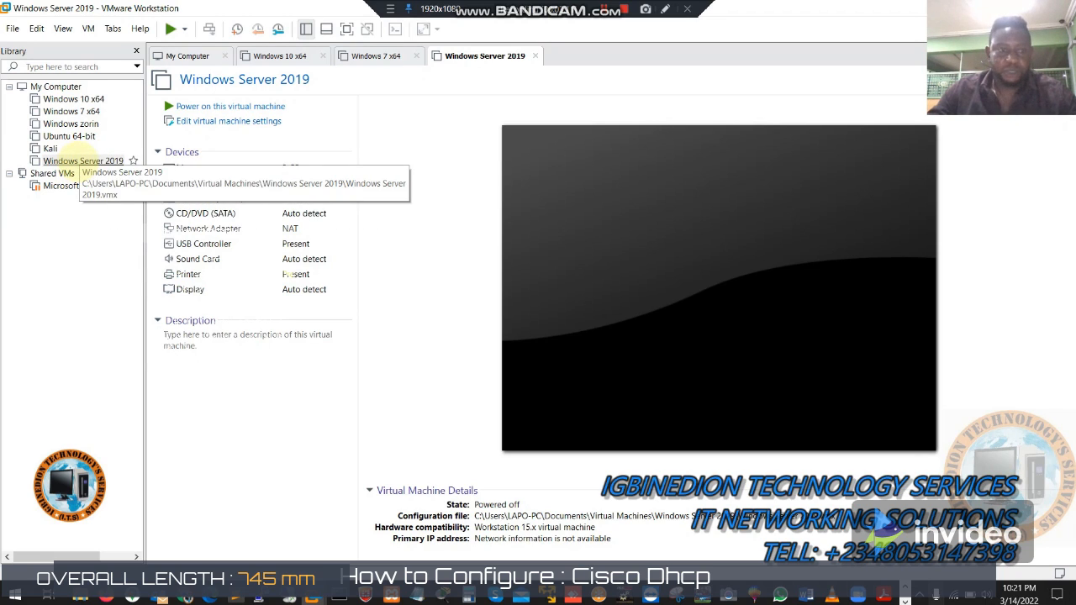
click(84, 160)
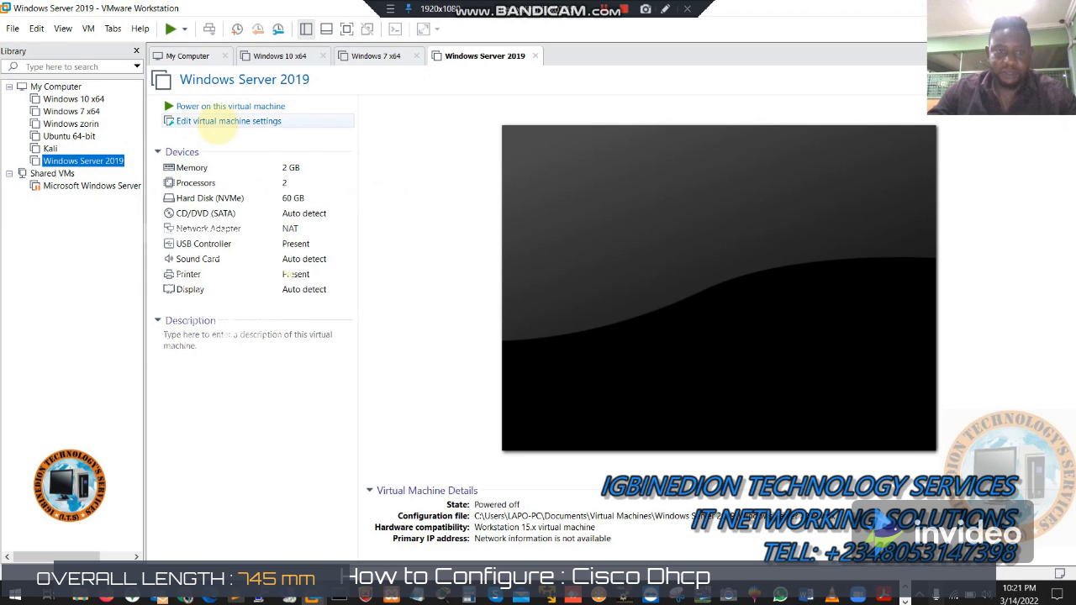
Step: Point the CD/DVD (SATA) drive at the 17763 Server Eval ISO in Downloads and save
click(225, 122)
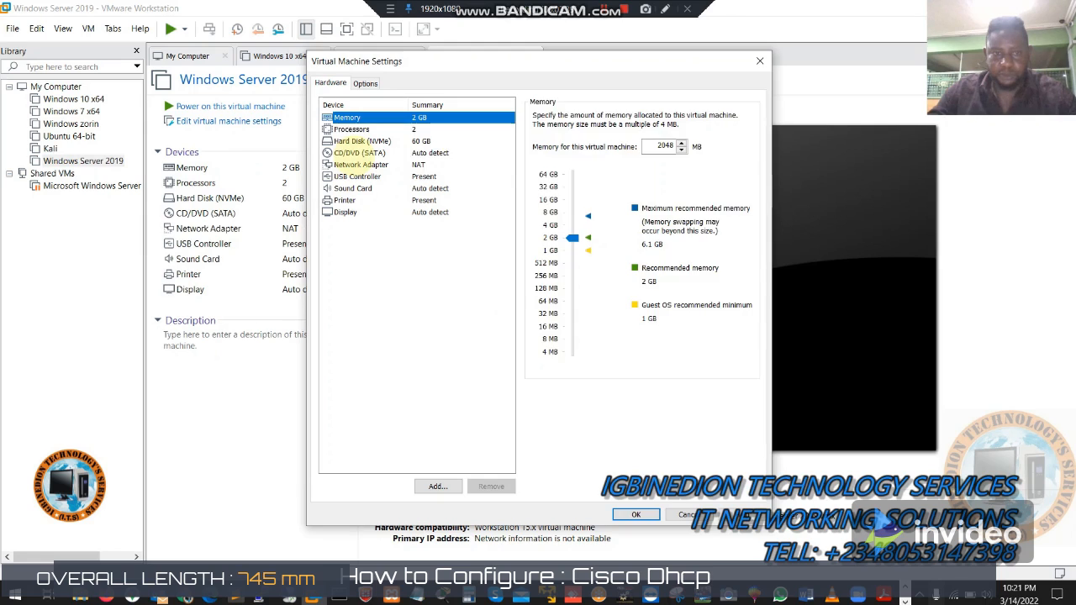
click(360, 154)
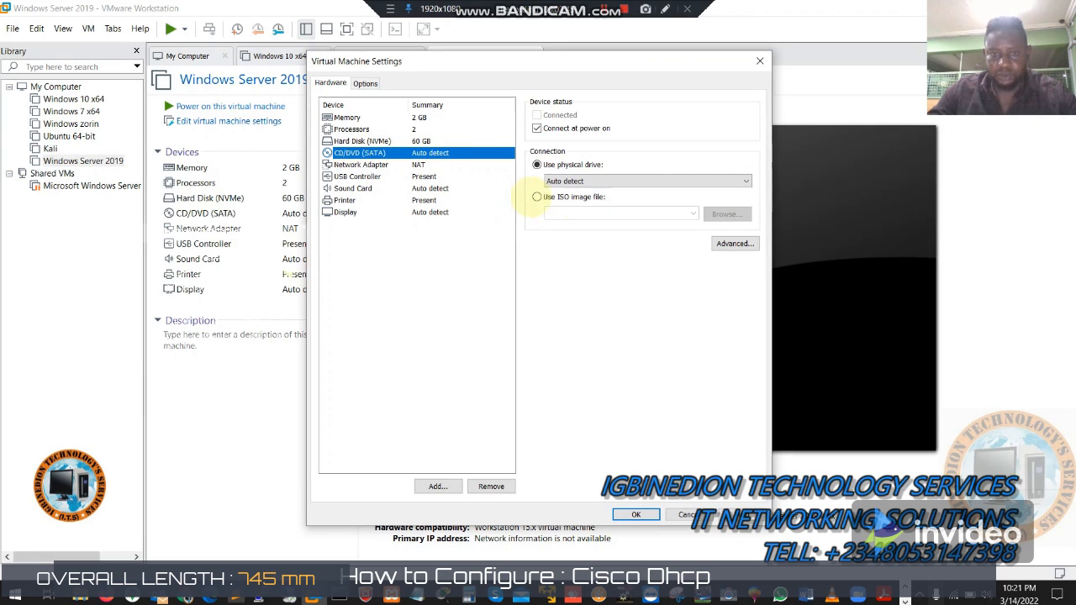
click(536, 197)
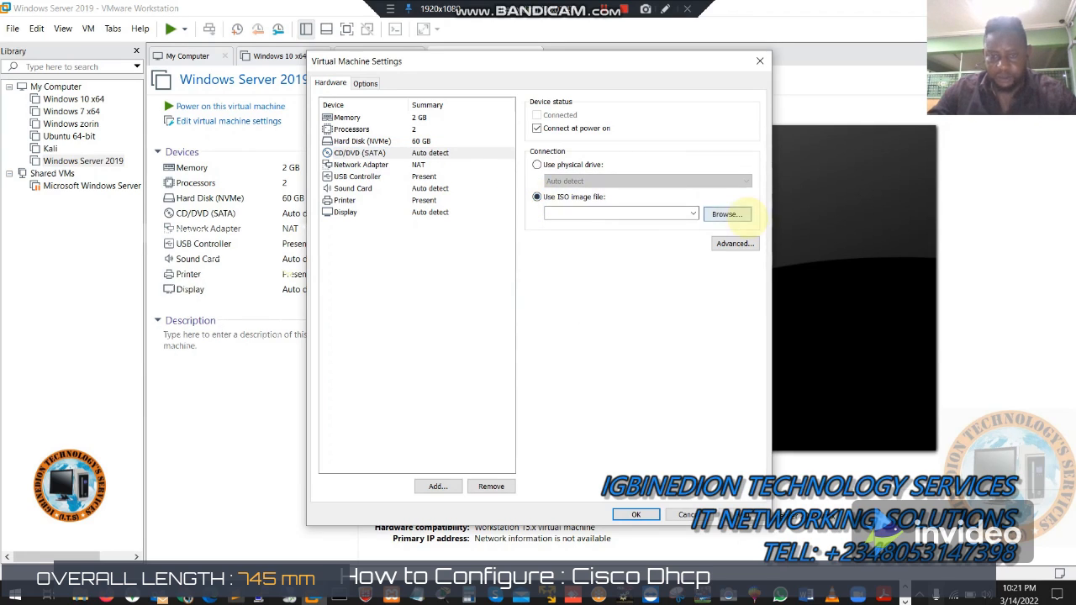
click(726, 214)
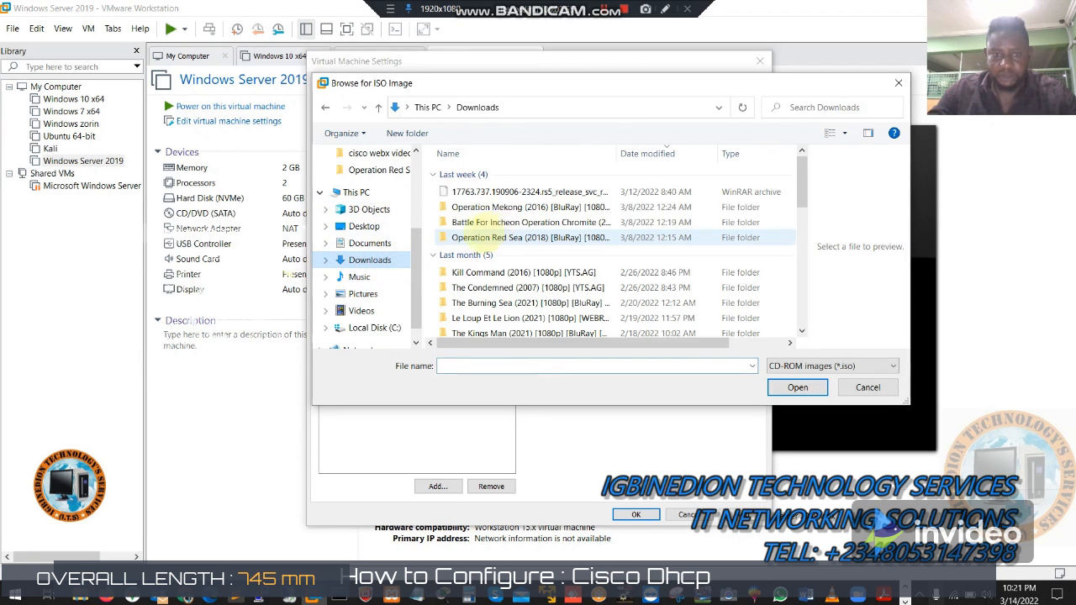
click(498, 191)
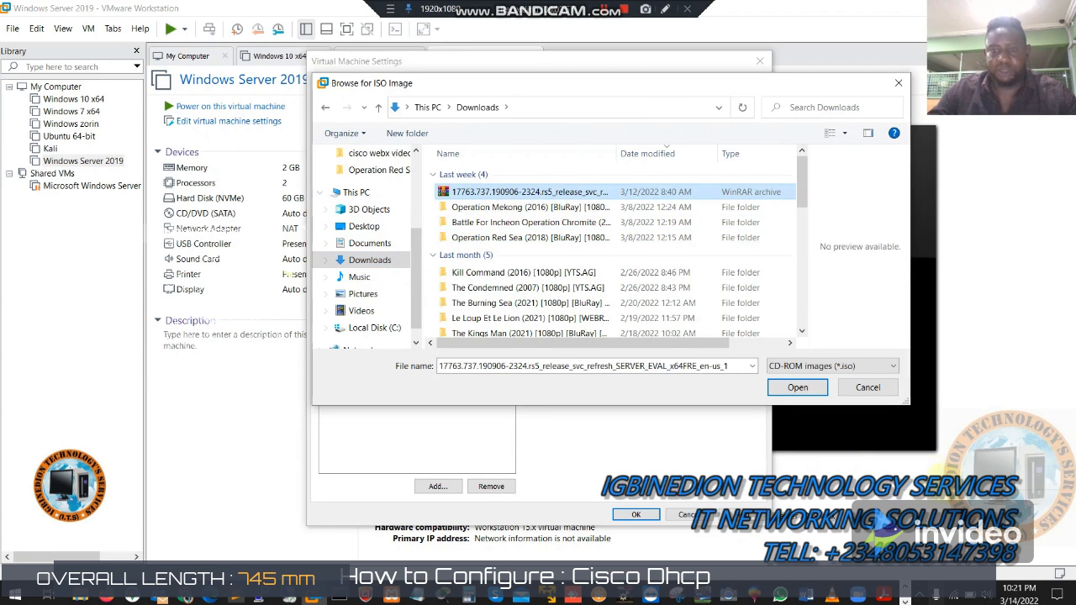
click(790, 387)
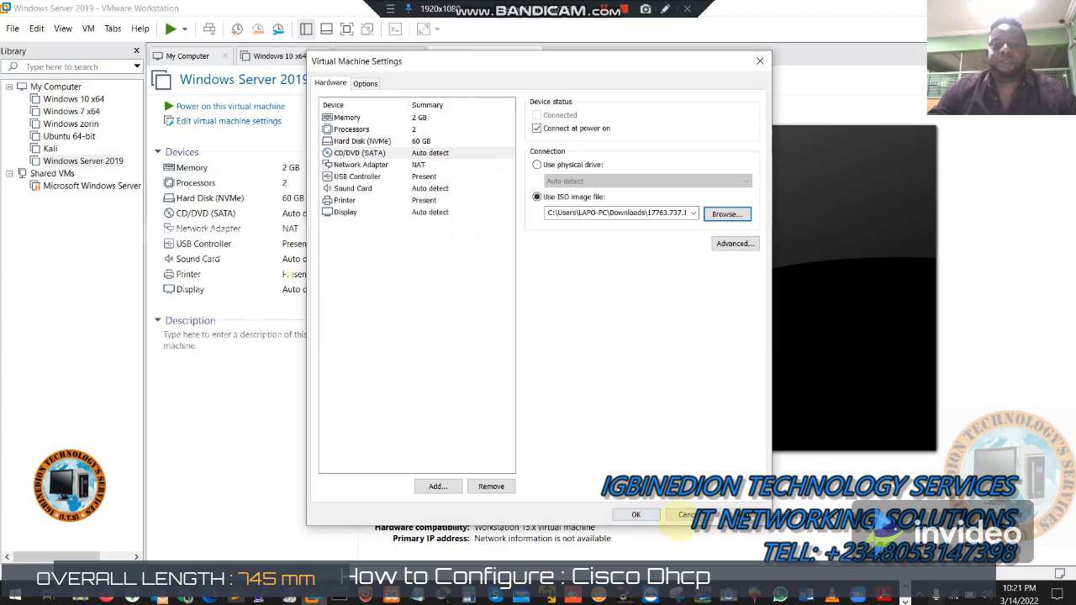
click(637, 514)
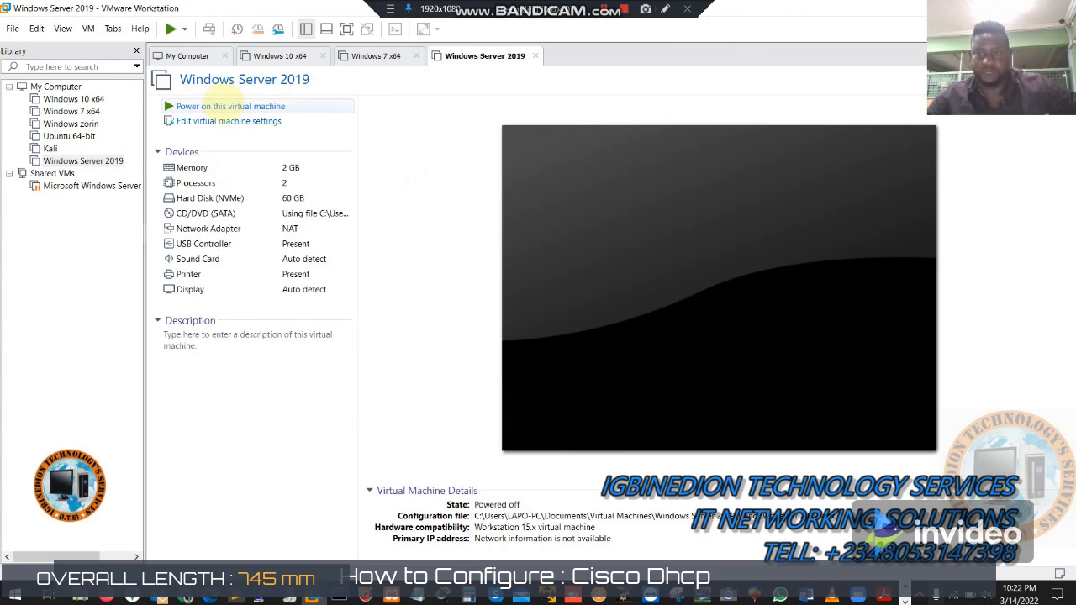
Step: Power on the Windows Server 2019 VM and dismiss the virtual printing warning
click(210, 105)
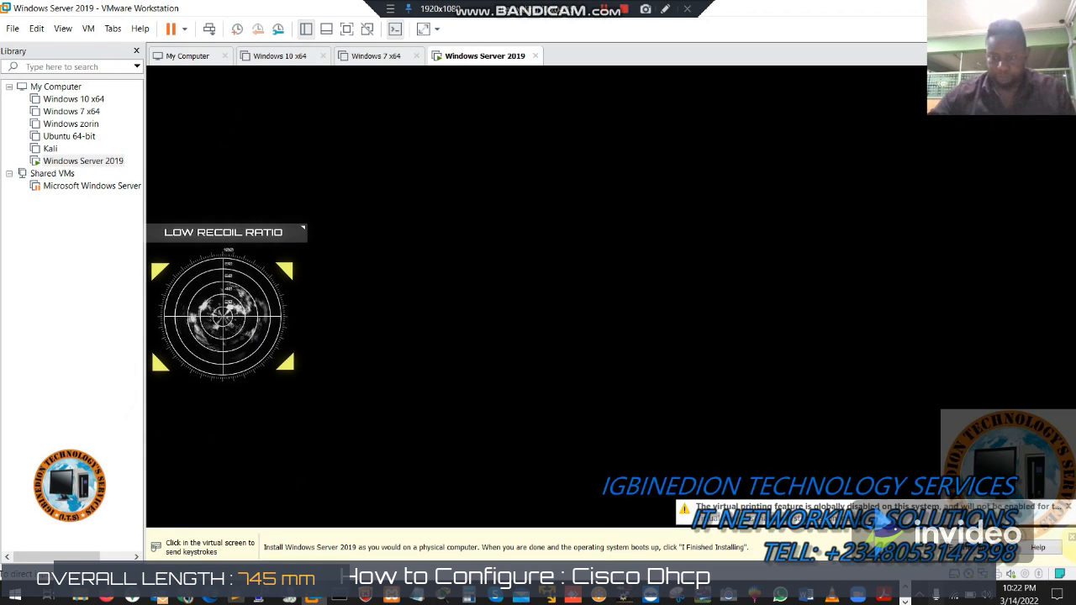
click(720, 421)
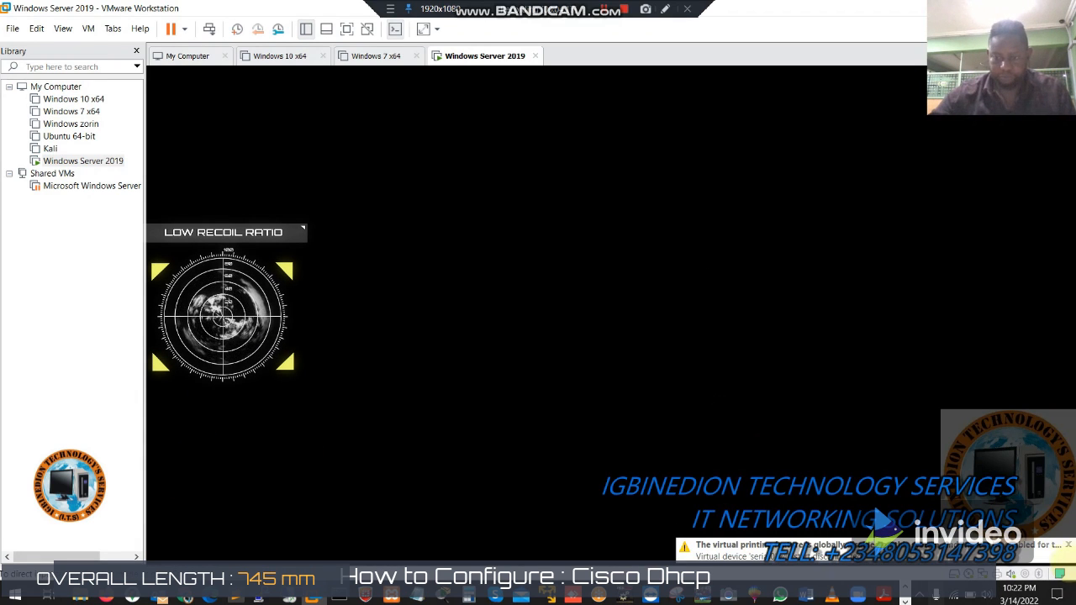
click(1068, 544)
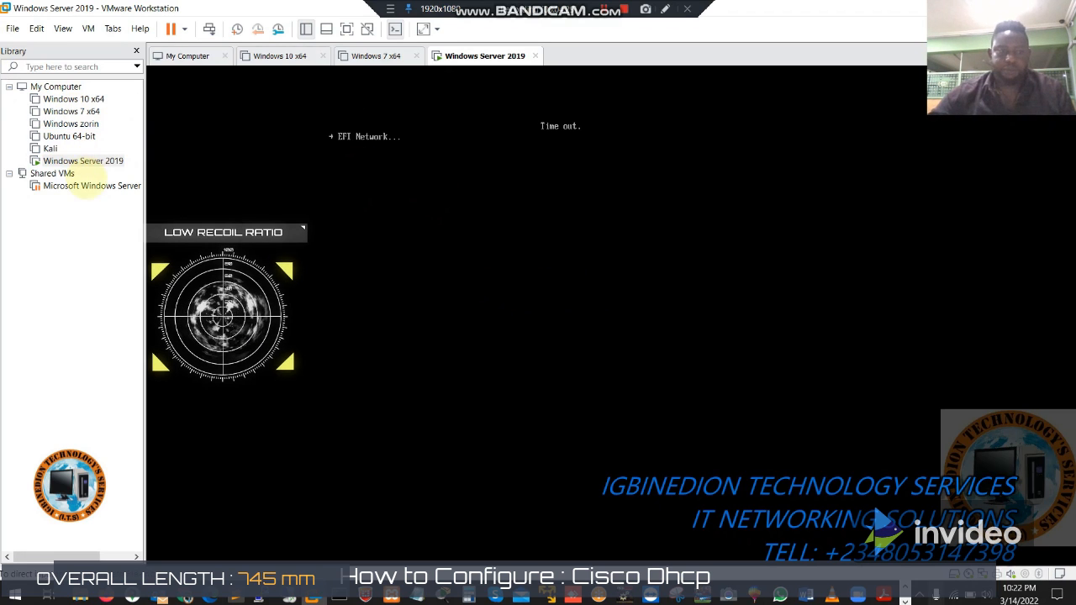
Step: Restart the Windows Server 2019 guest via Power > Restart Guest and confirm
right_click(80, 159)
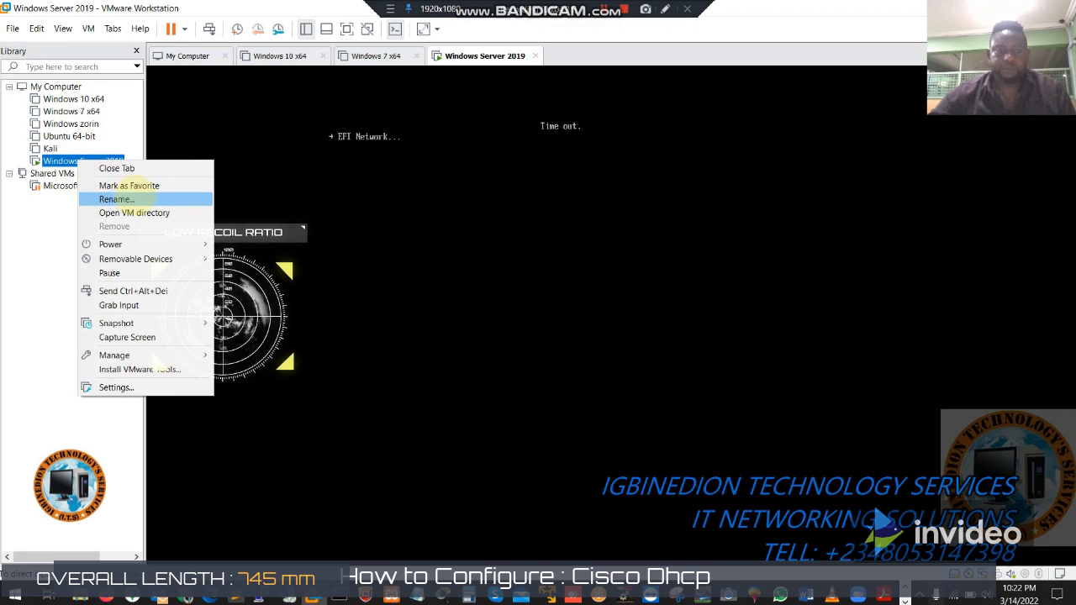
mouse_move(151, 245)
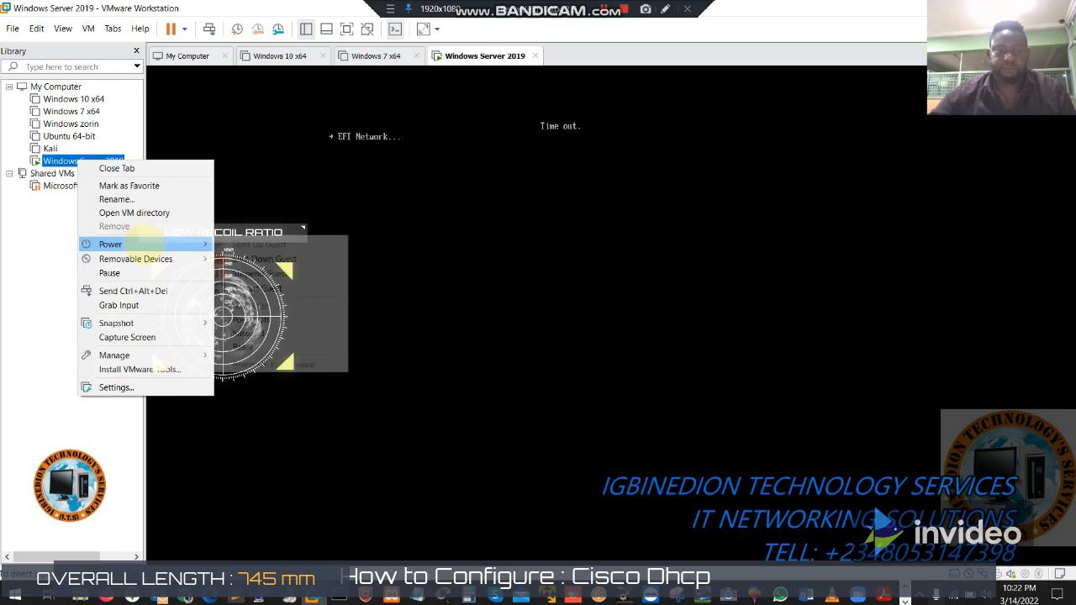
click(256, 288)
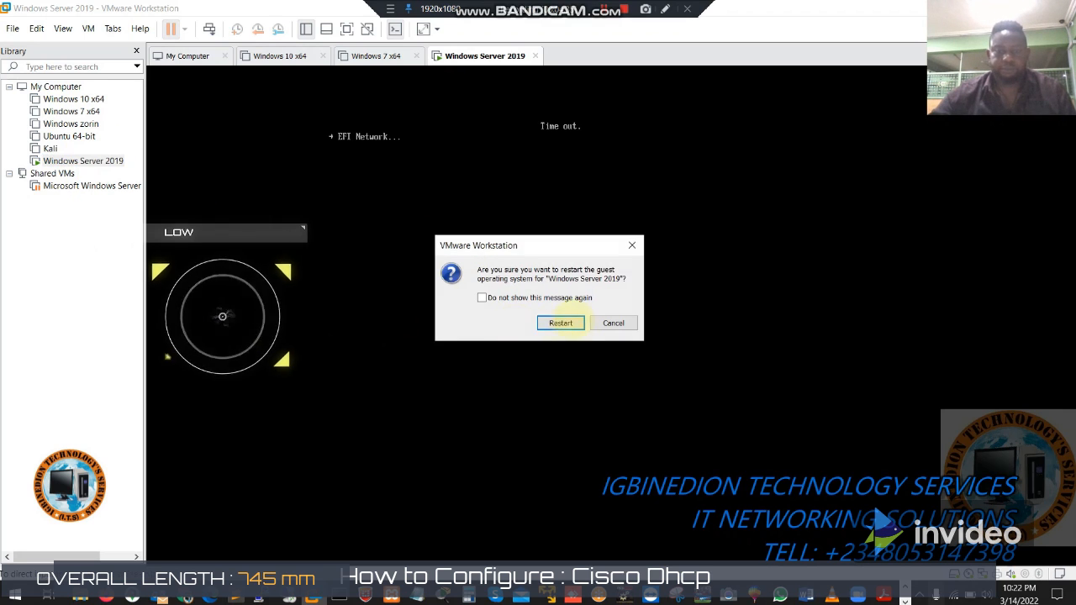
click(562, 321)
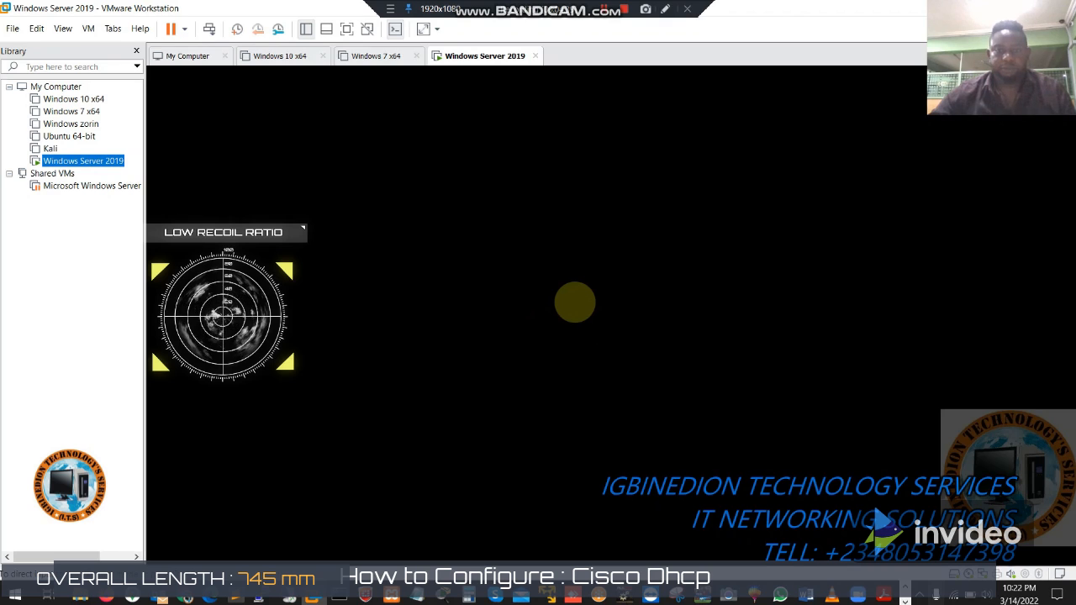
Step: Press a key in the VM to boot from the DVD and launch Windows Setup
click(578, 302)
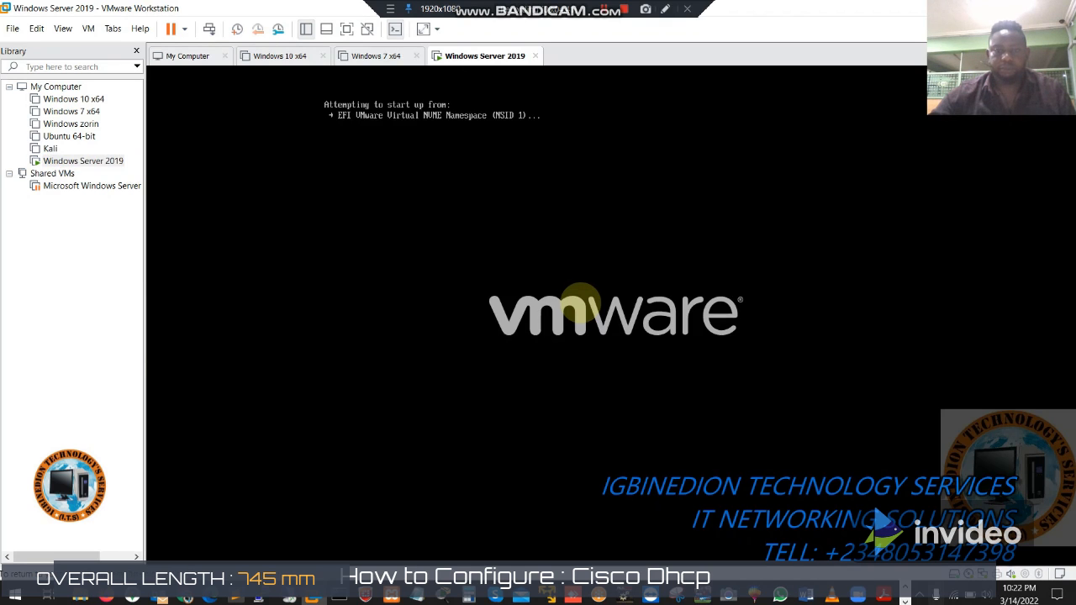
key(Return)
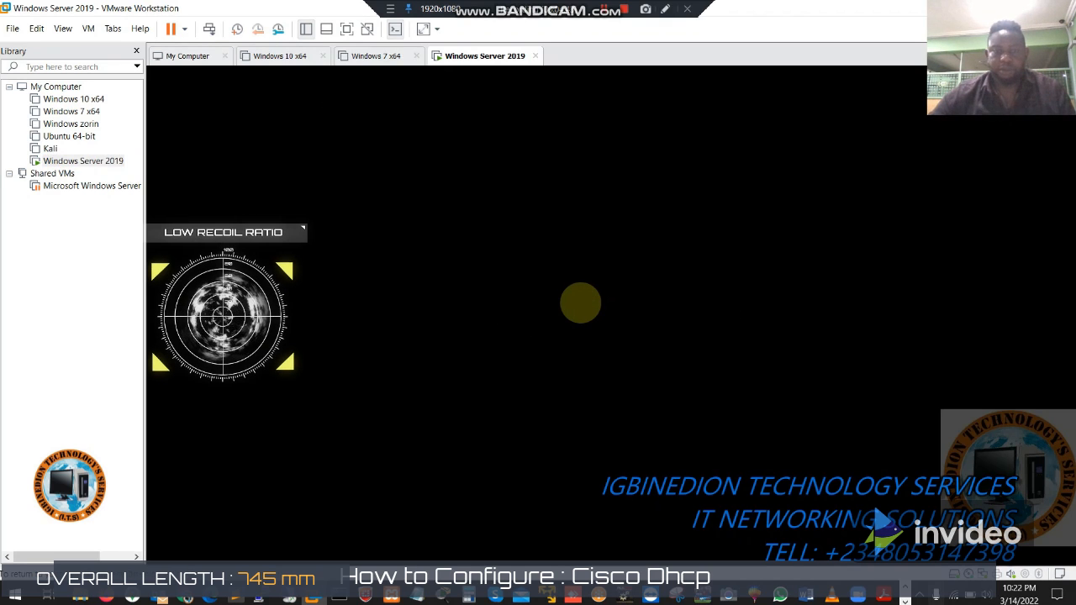
key(Return)
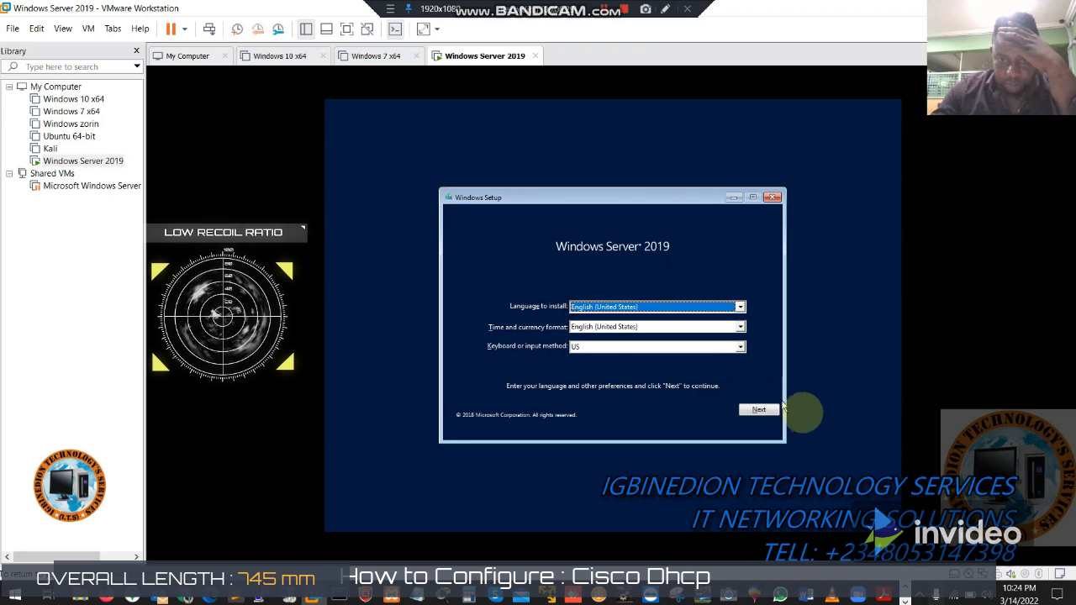
Step: Keep English (United States) language and keyboard defaults and choose Install now
click(759, 411)
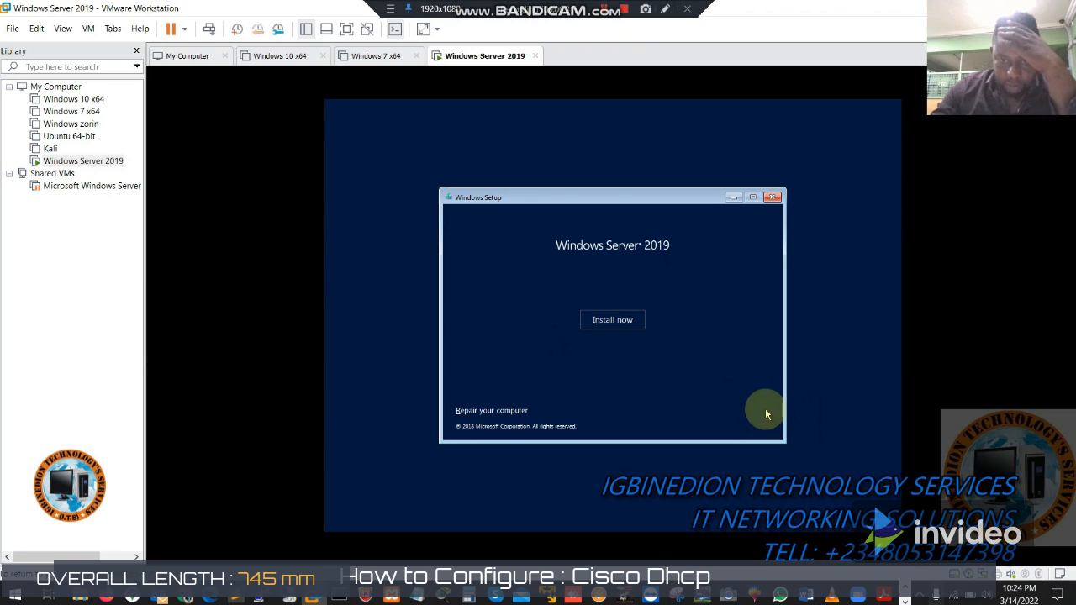
click(599, 321)
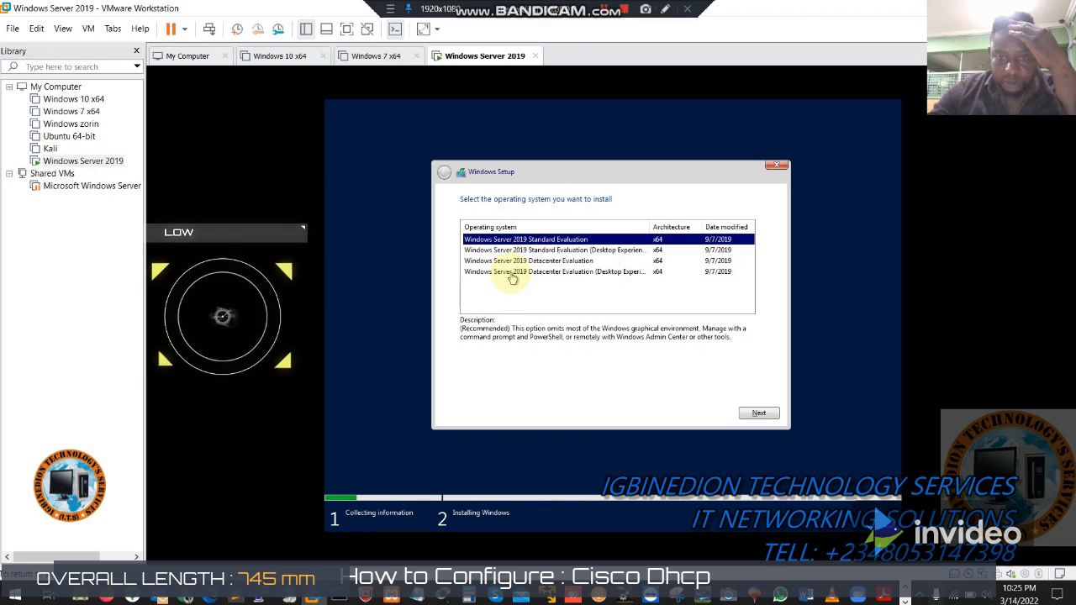
Step: Choose Windows Server 2019 Datacenter Evaluation (Desktop Experience) and accept the license terms
click(519, 273)
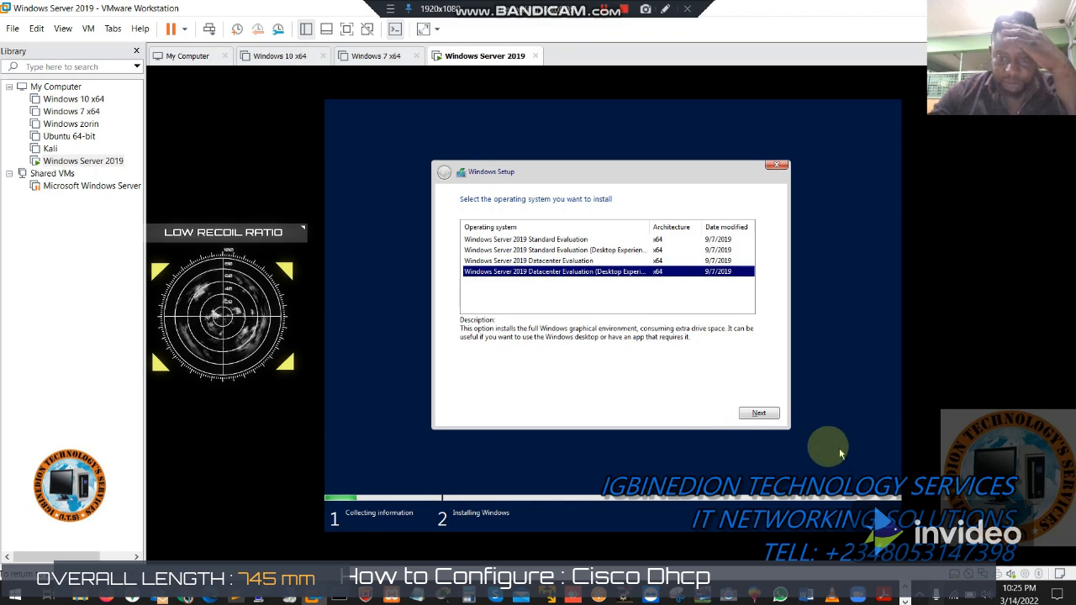
click(759, 414)
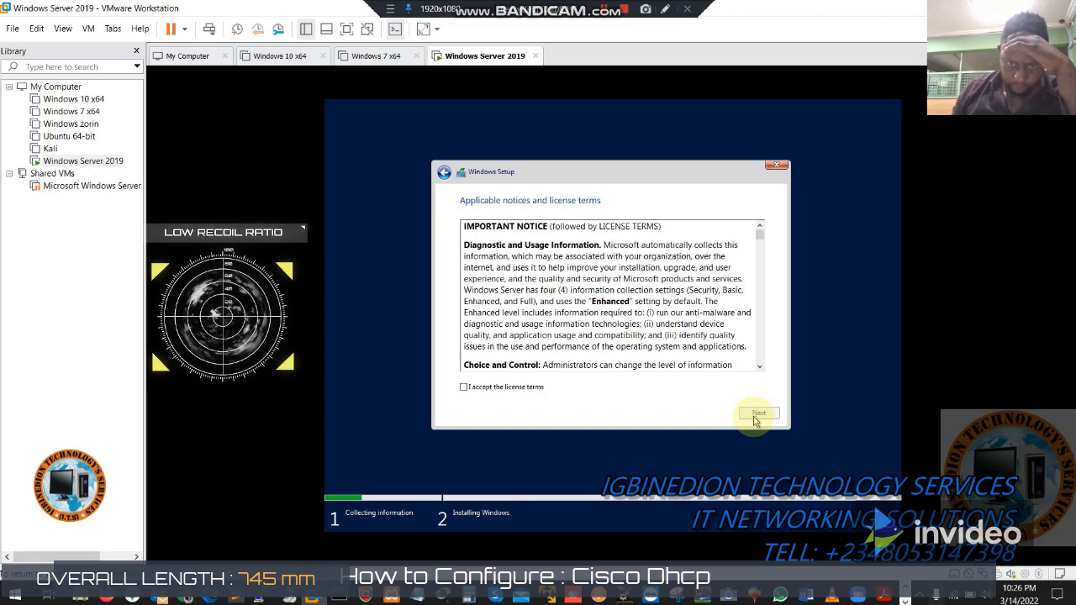
click(463, 388)
Step: Choose Custom: Install Windows only and install onto Drive 0's 60 GB unallocated space
click(760, 413)
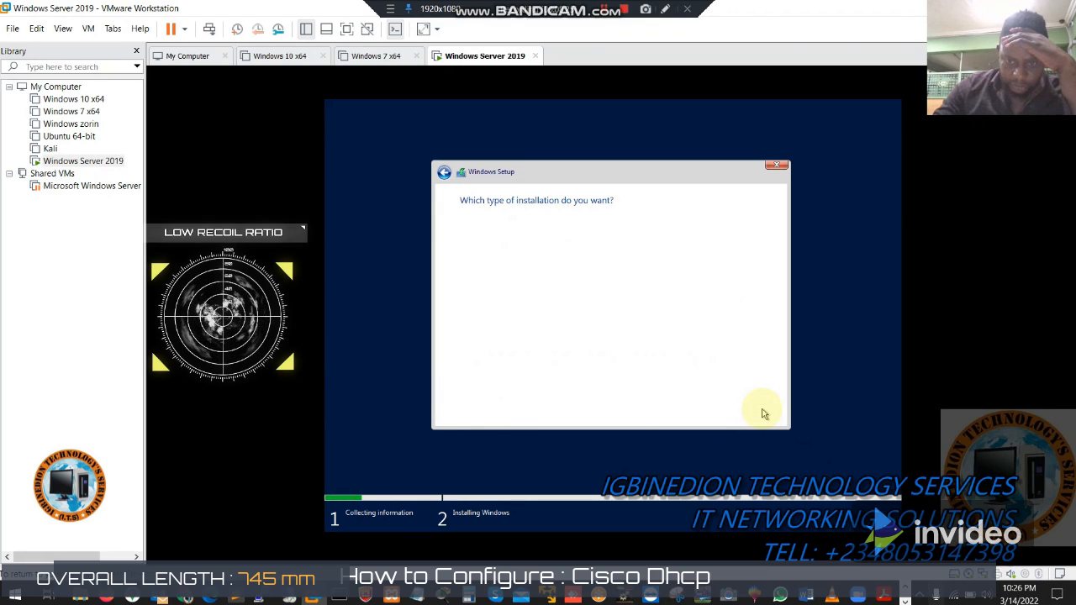
click(576, 302)
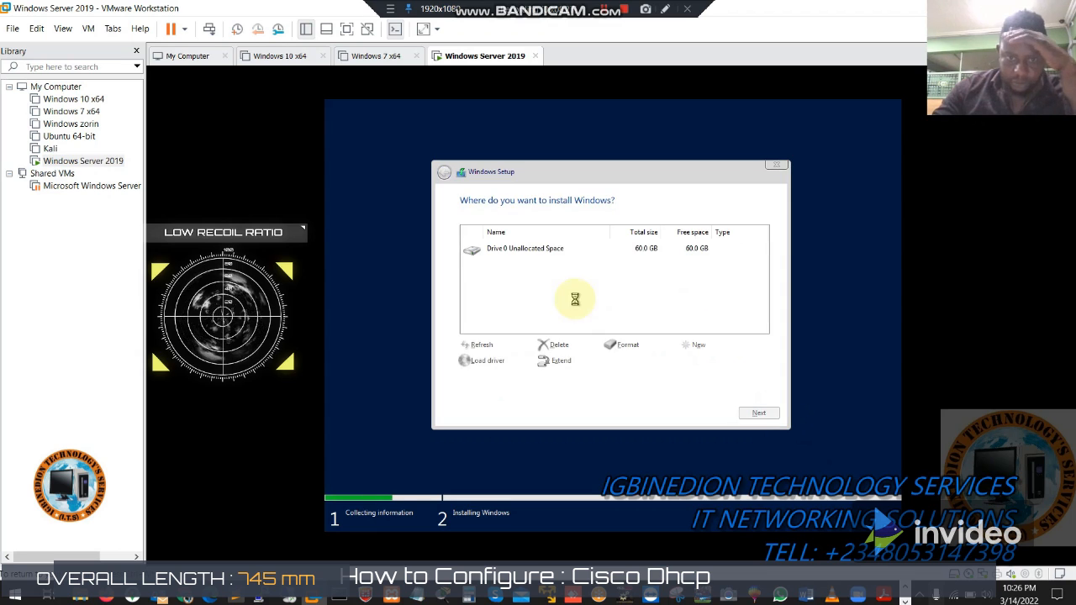
click(756, 413)
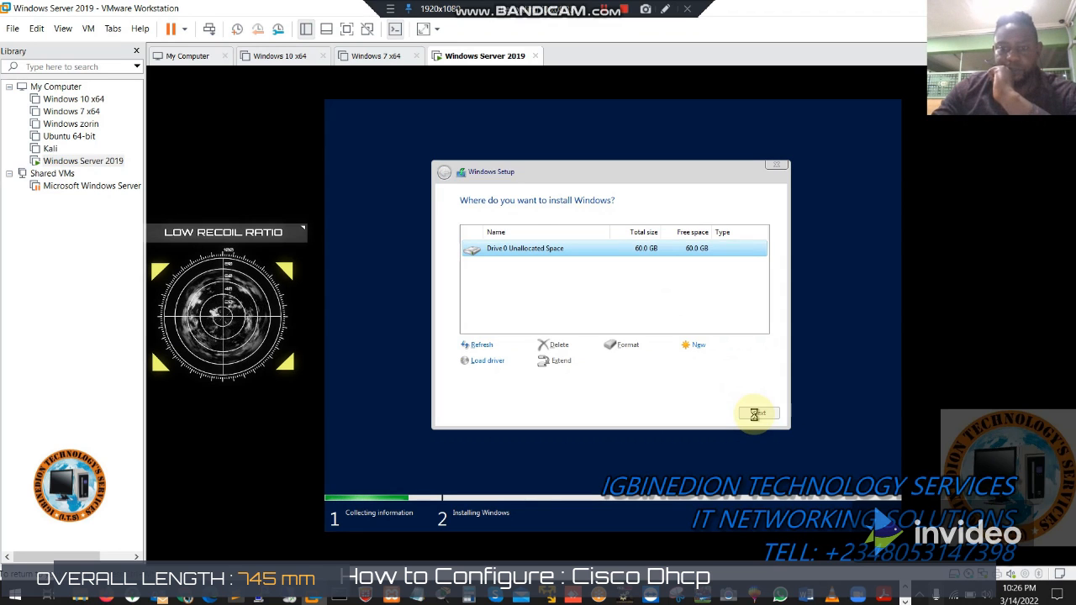